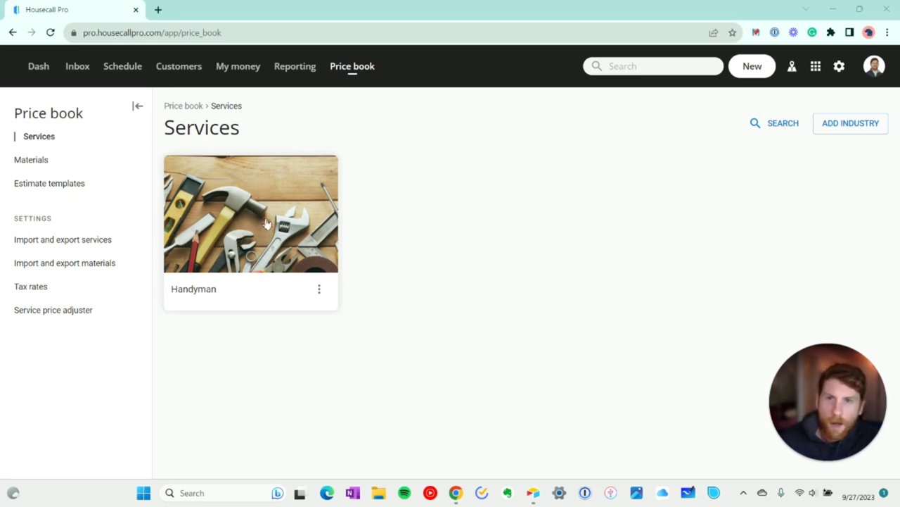
- Open the Repair category from the Price book's Estimate templates list
{"action": "left_click", "coordinate": [58, 182]}
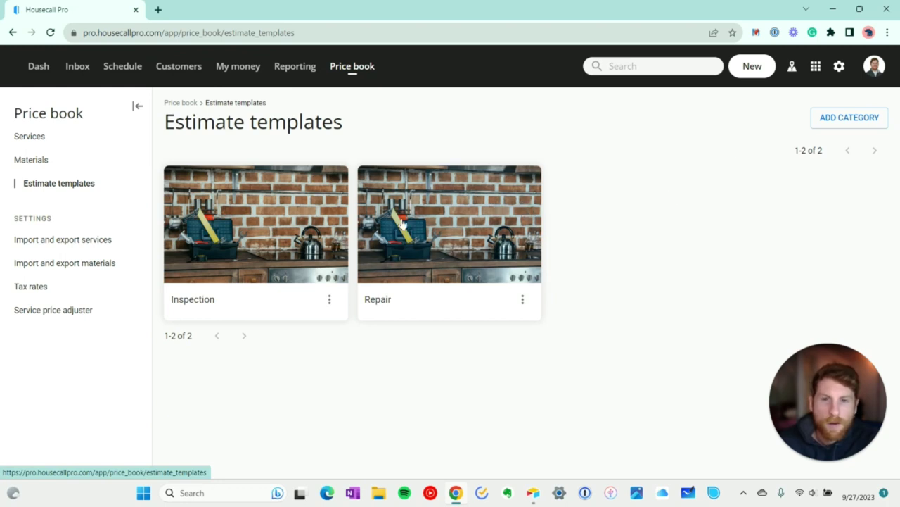
{"action": "left_click", "coordinate": [439, 268]}
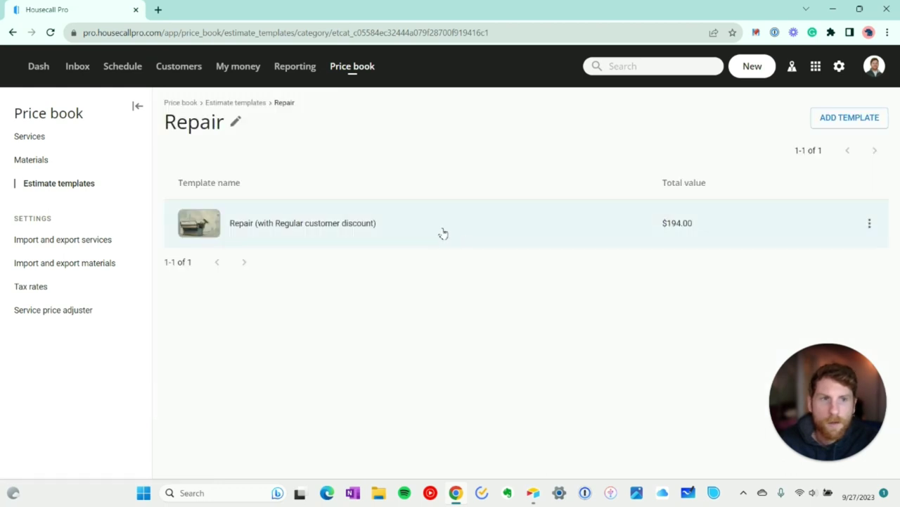
- Start a blank New template in Repair and look over its empty $0.00 form
{"action": "left_click", "coordinate": [831, 121]}
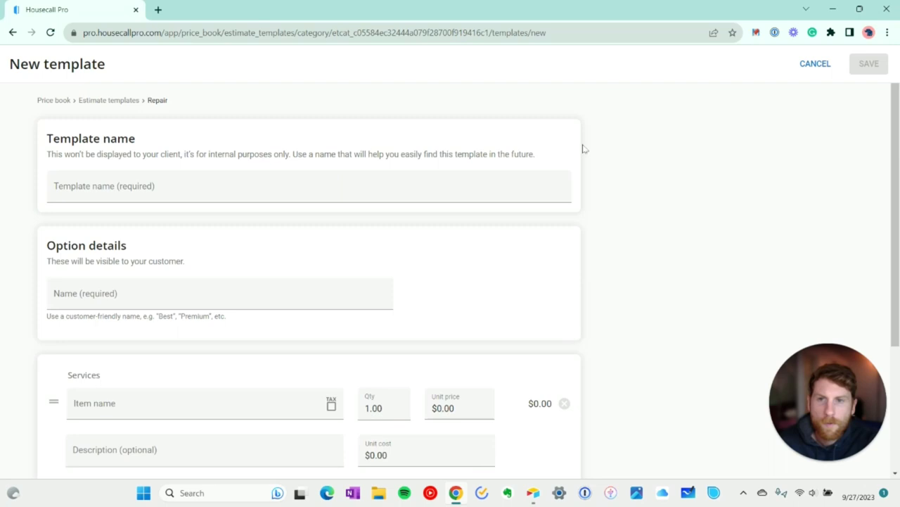
{"action": "scroll", "coordinate": [249, 204], "scroll_direction": "down", "scroll_amount": 3}
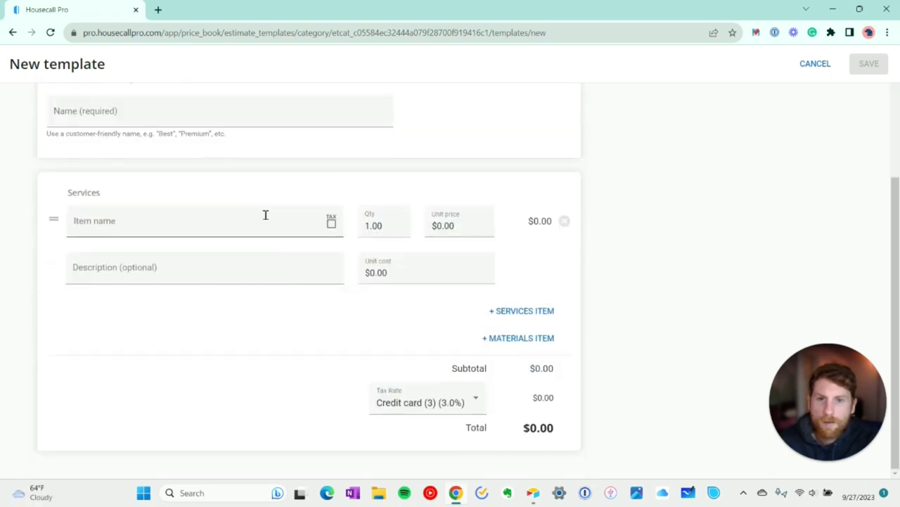
{"action": "scroll", "coordinate": [264, 214], "scroll_direction": "up", "scroll_amount": 3}
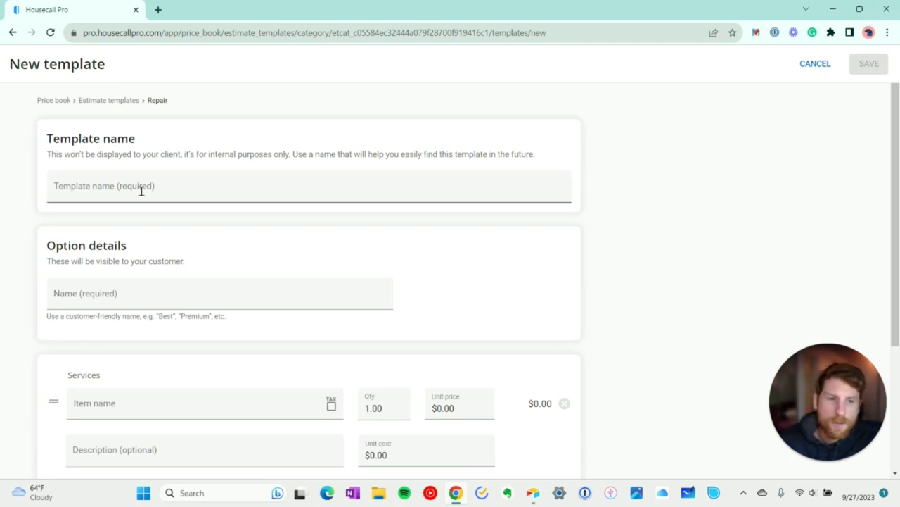
{"action": "scroll", "coordinate": [271, 261], "scroll_direction": "down", "scroll_amount": 1}
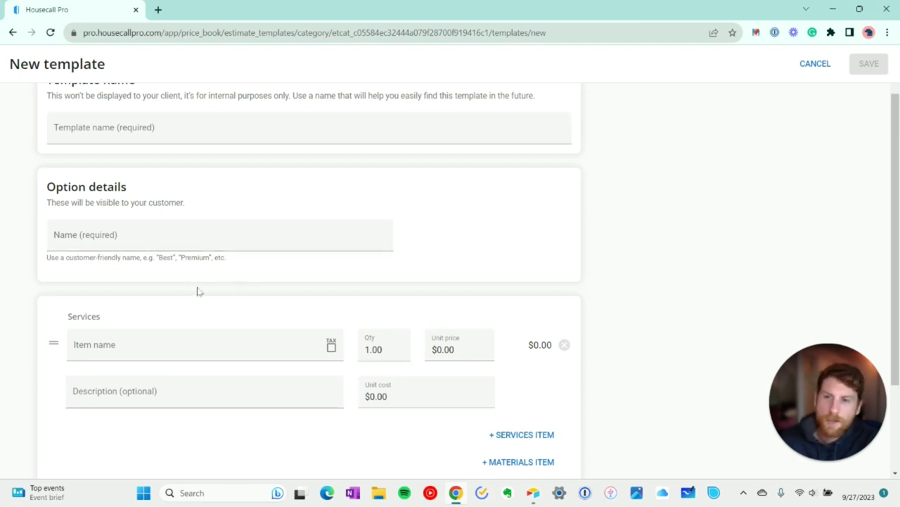
{"action": "scroll", "coordinate": [190, 225], "scroll_direction": "down", "scroll_amount": 1}
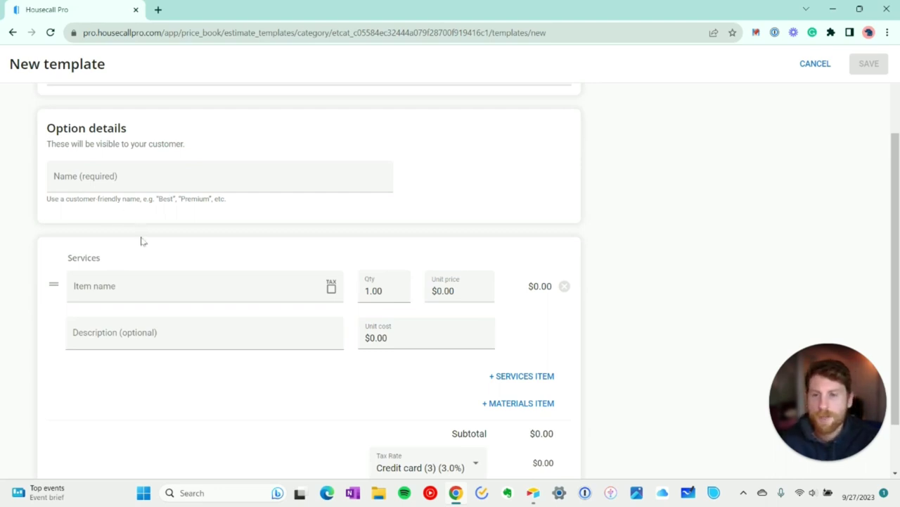
{"action": "scroll", "coordinate": [218, 243], "scroll_direction": "up", "scroll_amount": 3}
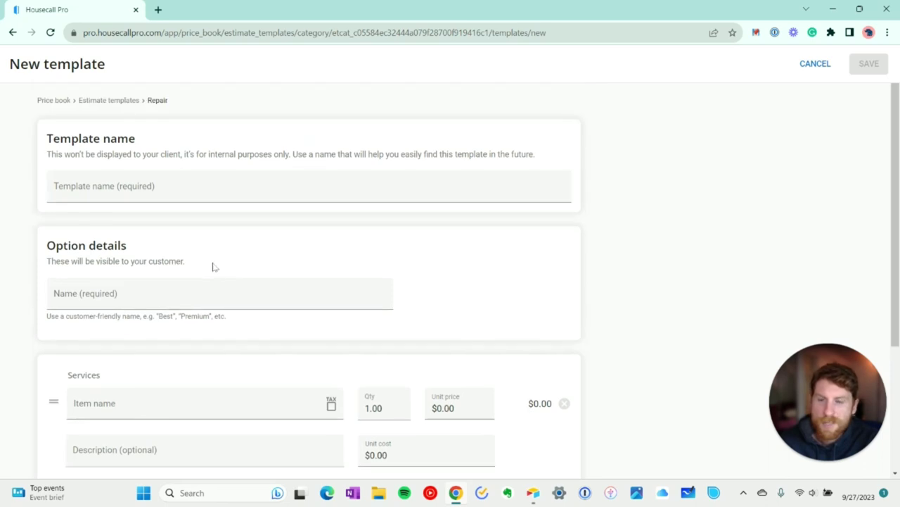
{"action": "scroll", "coordinate": [213, 265], "scroll_direction": "down", "scroll_amount": 3}
- Add the Mount large TV (60"-75") service at $180.00 to the template's services
{"action": "left_click", "coordinate": [159, 230]}
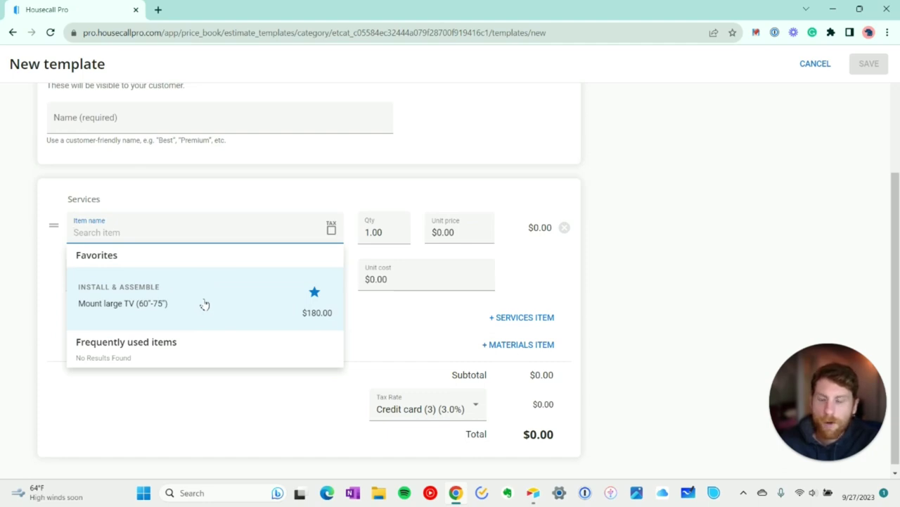
{"action": "left_click", "coordinate": [205, 303]}
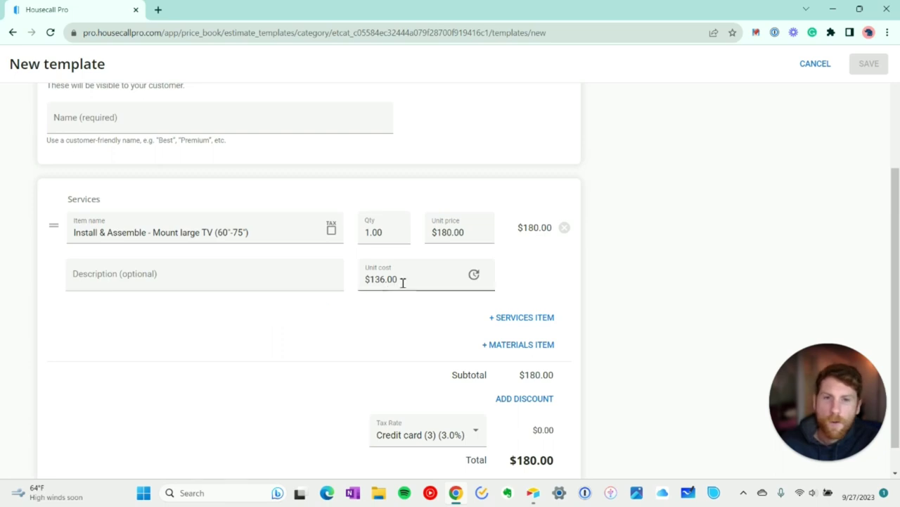
{"action": "left_click_drag", "start_coordinate": [468, 231], "coordinate": [418, 240]}
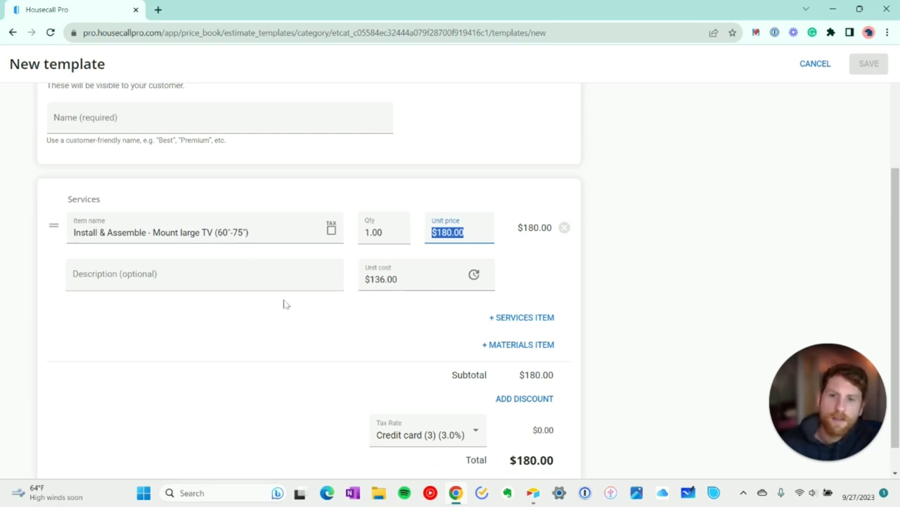
{"action": "scroll", "coordinate": [352, 301], "scroll_direction": "up", "scroll_amount": 1}
{"action": "scroll", "coordinate": [403, 303], "scroll_direction": "down", "scroll_amount": 2}
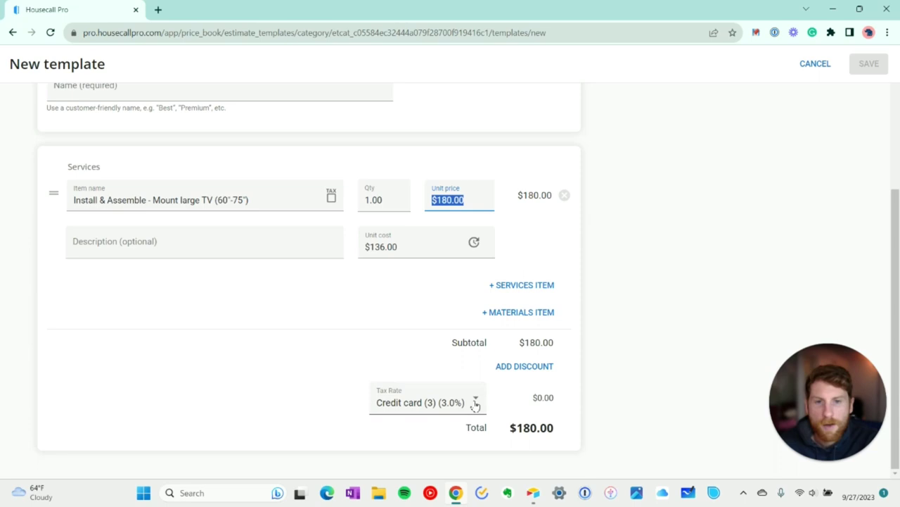
- Apply a $10 dollar-amount discount described 'New Client discount', bringing the total to $170.00
{"action": "left_click", "coordinate": [499, 366]}
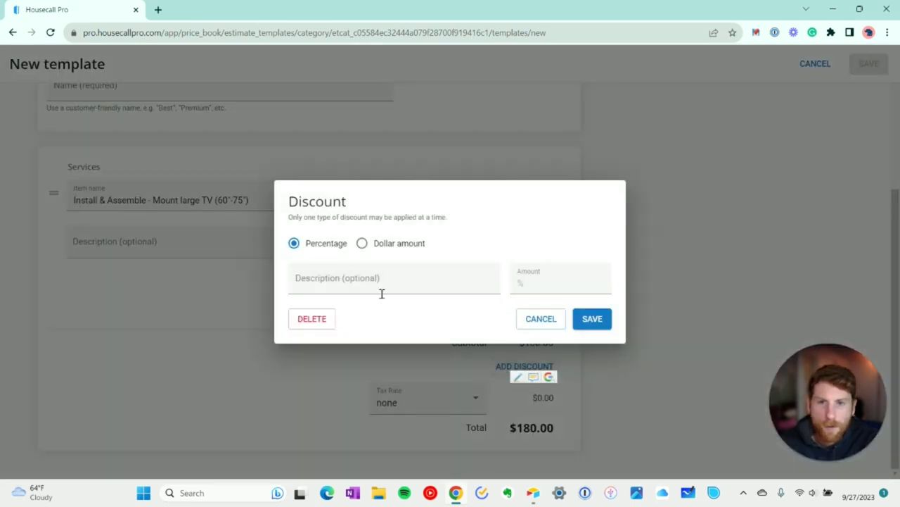
{"action": "left_click", "coordinate": [363, 243]}
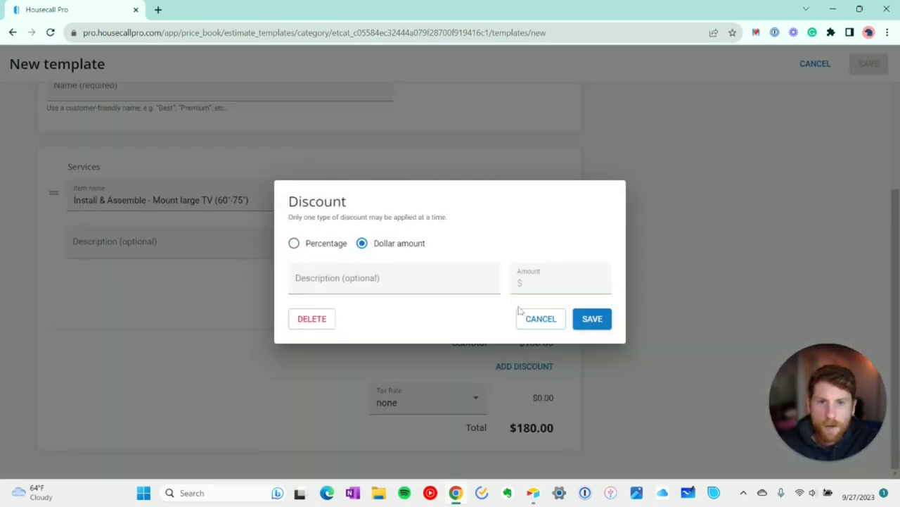
{"action": "left_click", "coordinate": [531, 279]}
{"action": "type", "text": "10"}
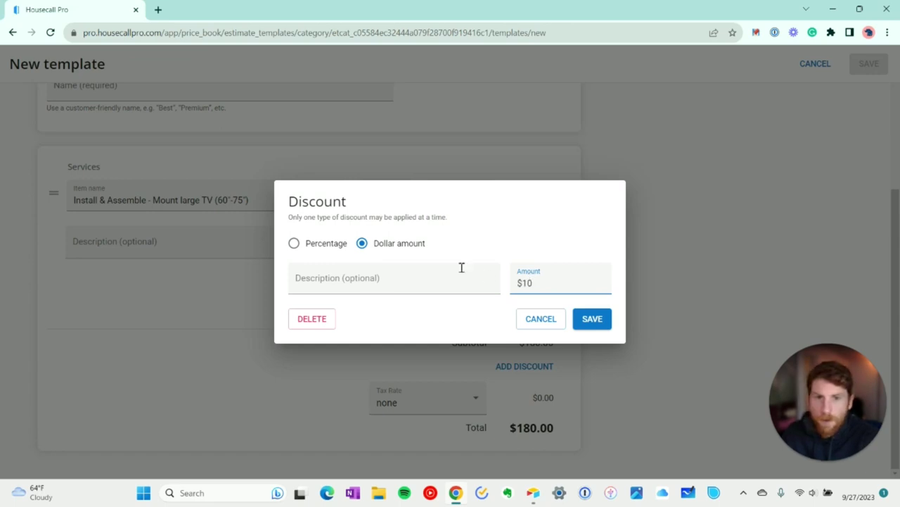
{"action": "left_click", "coordinate": [420, 278]}
{"action": "type", "text": "New Client"}
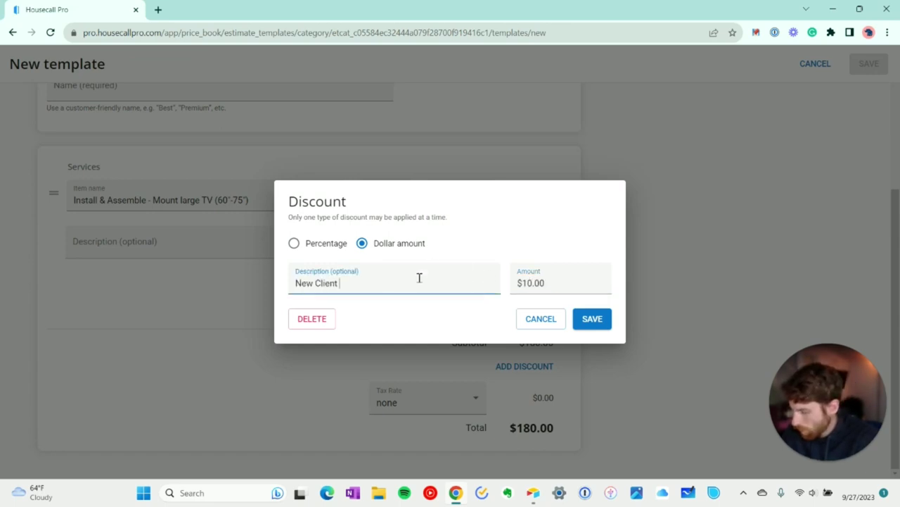
{"action": "type", "text": "discount"}
{"action": "left_click", "coordinate": [595, 320]}
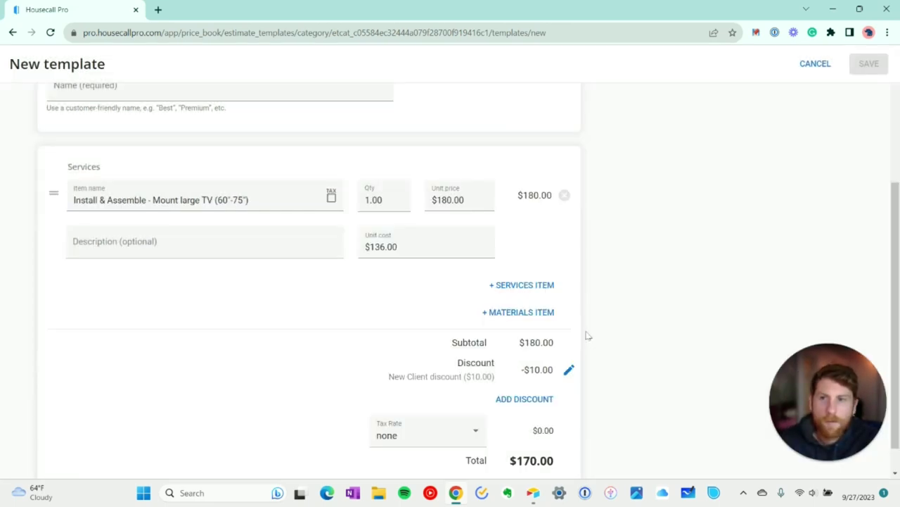
{"action": "scroll", "coordinate": [587, 336], "scroll_direction": "up", "scroll_amount": 5}
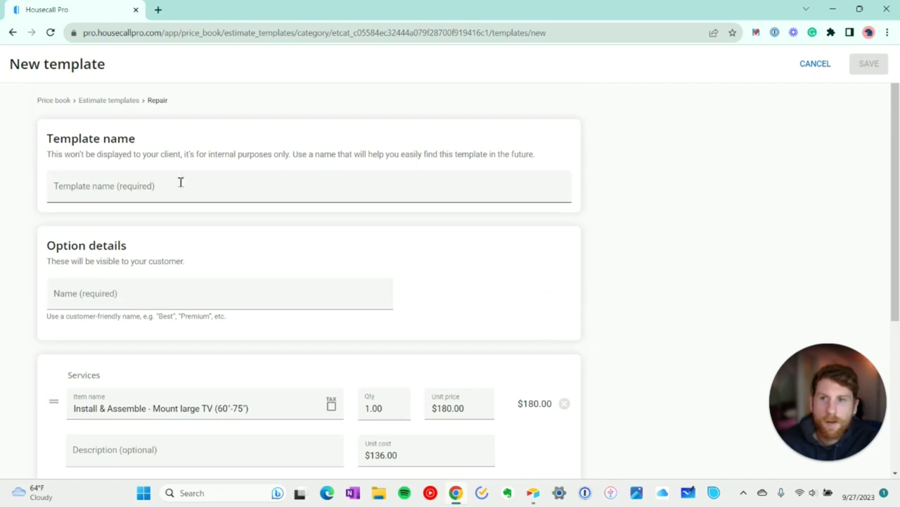
- Name the template 'TV mounting' with customer option 'Option 1' and save it
{"action": "left_click", "coordinate": [176, 193]}
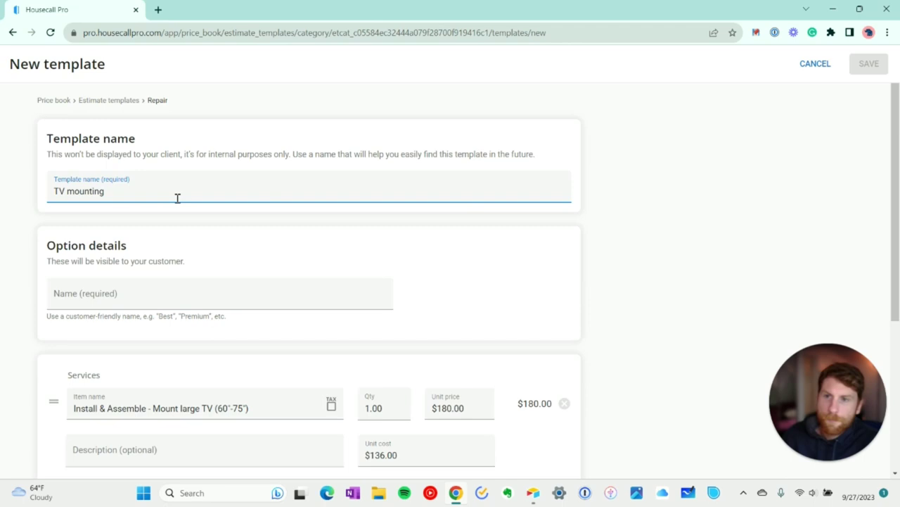
{"action": "scroll", "coordinate": [579, 263], "scroll_direction": "down", "scroll_amount": 2}
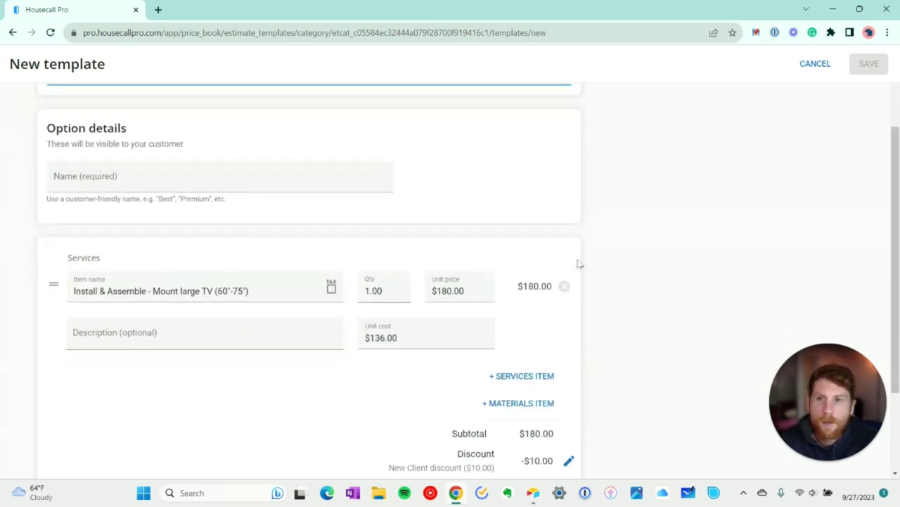
{"action": "left_click", "coordinate": [133, 187]}
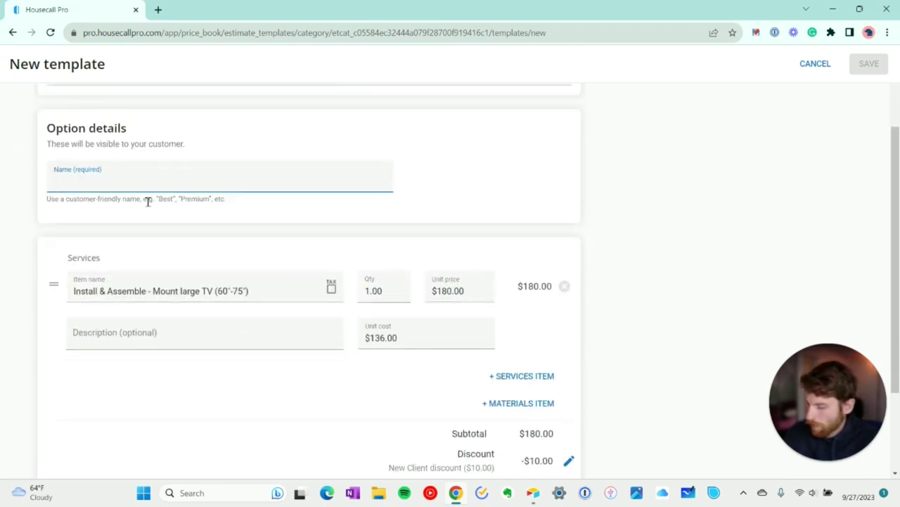
{"action": "type", "text": "Option 1"}
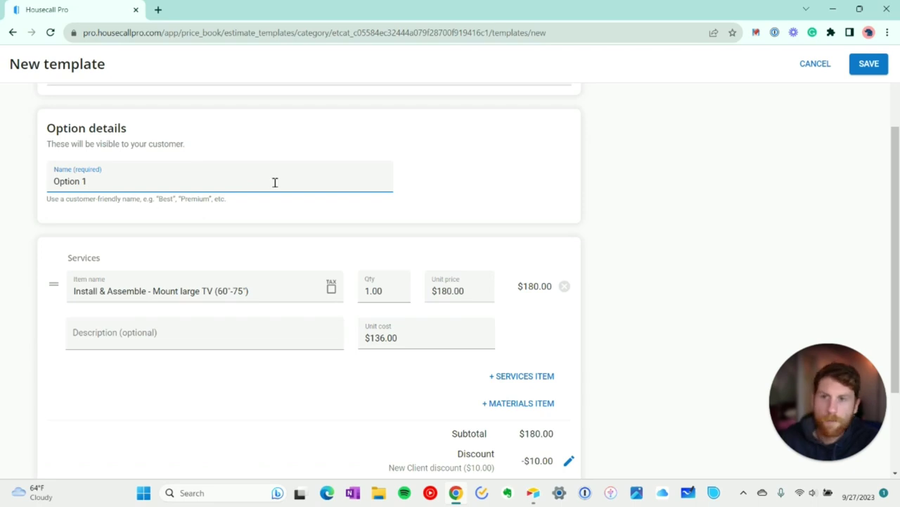
{"action": "left_click", "coordinate": [872, 71]}
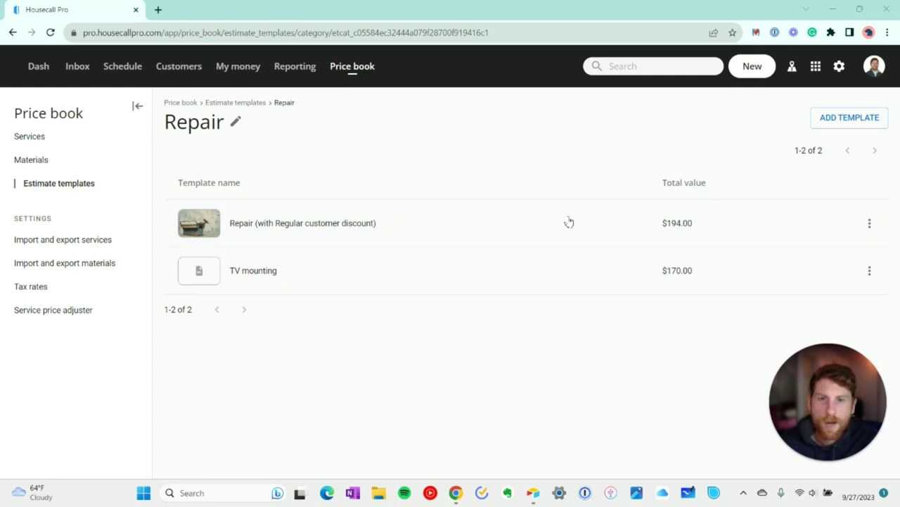
- Check the TV mounting template's actions menu in the Repair list, then dismiss it
{"action": "left_click", "coordinate": [869, 270]}
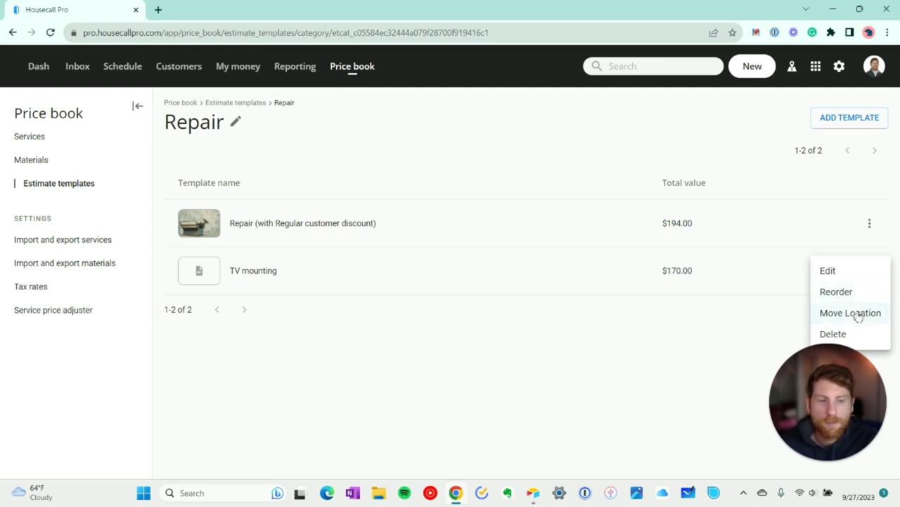
{"action": "left_click", "coordinate": [616, 350]}
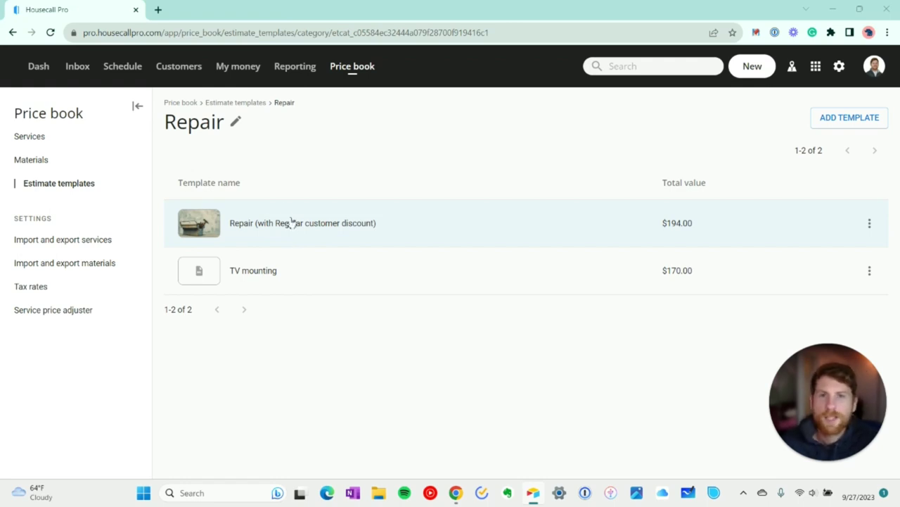
- Create a new estimate from the New menu and save it as Estimate #274
{"action": "left_click", "coordinate": [755, 68]}
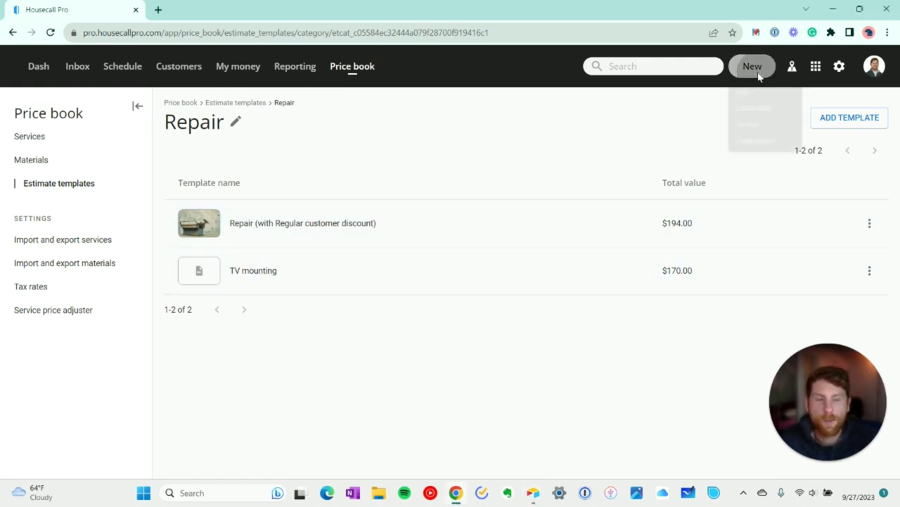
{"action": "left_click", "coordinate": [763, 122]}
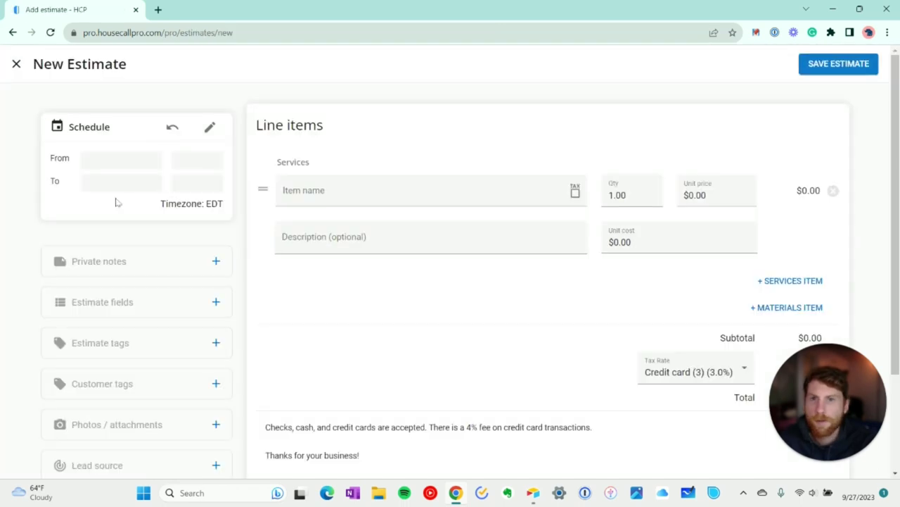
{"action": "left_click", "coordinate": [839, 64]}
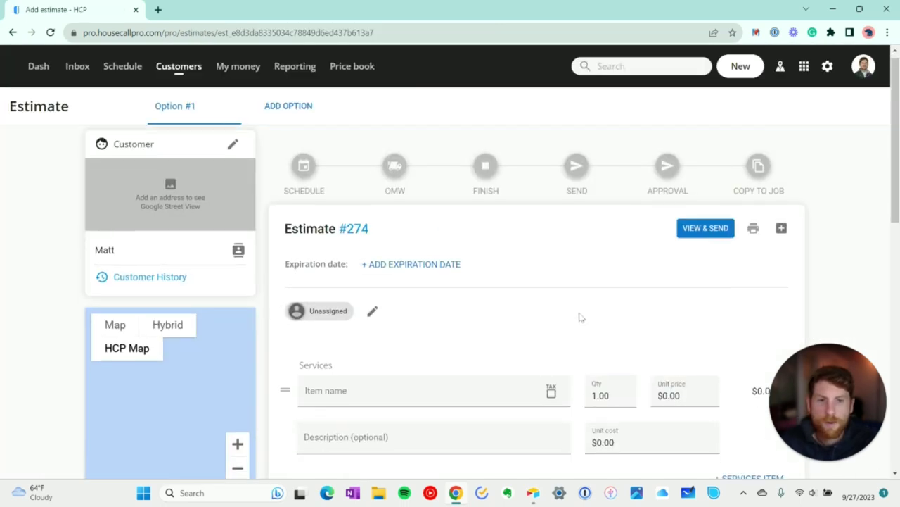
{"action": "scroll", "coordinate": [579, 317], "scroll_direction": "down", "scroll_amount": 3}
{"action": "scroll", "coordinate": [579, 316], "scroll_direction": "down", "scroll_amount": 2}
{"action": "scroll", "coordinate": [577, 318], "scroll_direction": "up", "scroll_amount": 3}
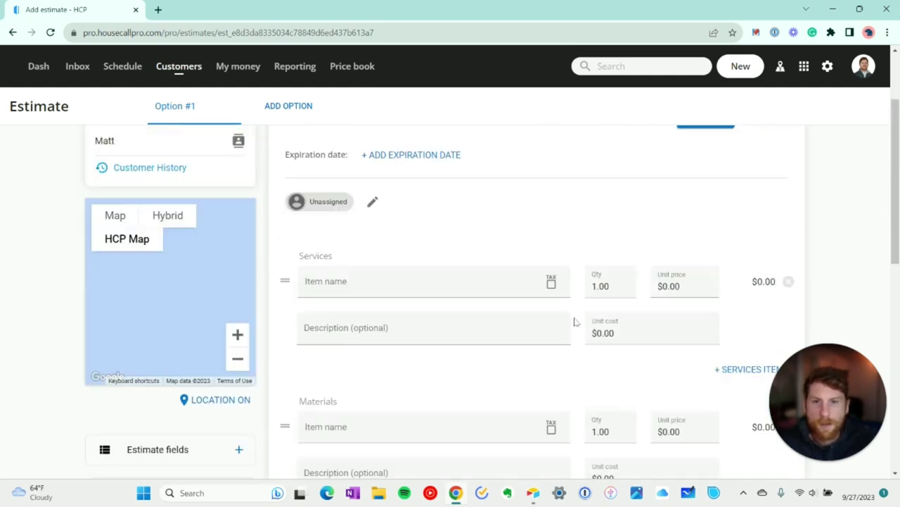
- Add the Basic to-do list package service, found by searching 'basic', to the estimate
{"action": "left_click", "coordinate": [492, 289]}
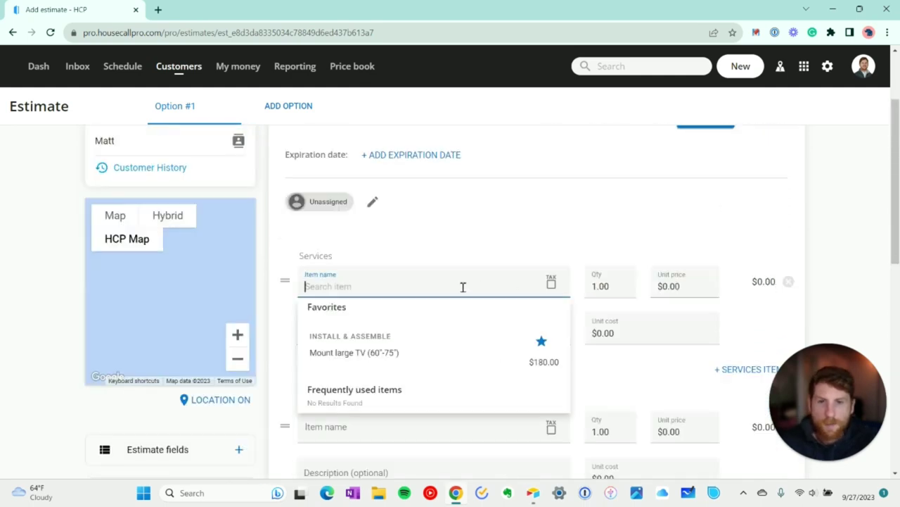
{"action": "scroll", "coordinate": [443, 348], "scroll_direction": "down", "scroll_amount": 1}
{"action": "scroll", "coordinate": [441, 352], "scroll_direction": "up", "scroll_amount": 1}
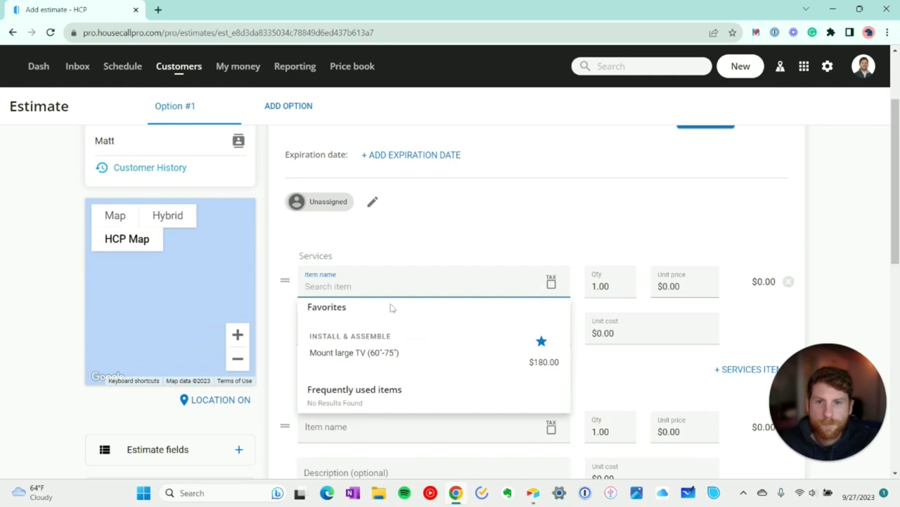
{"action": "type", "text": "basic"}
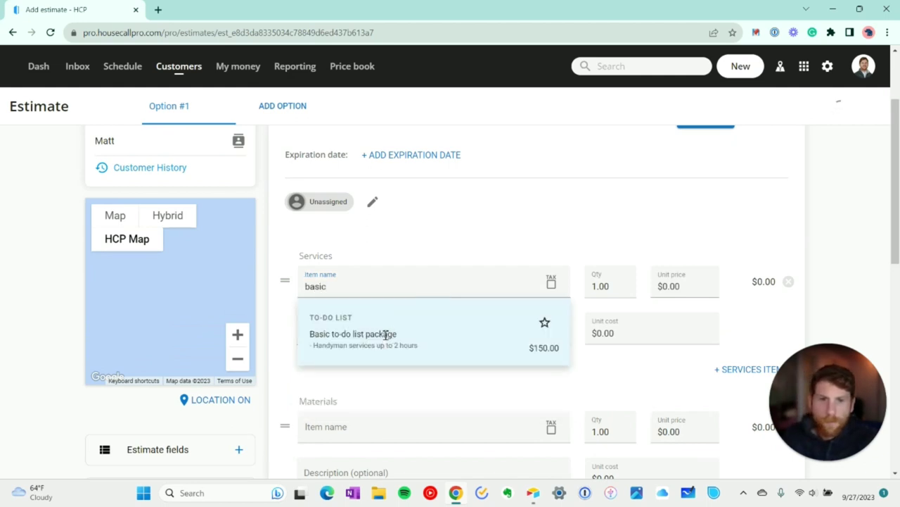
{"action": "left_click", "coordinate": [387, 335]}
- Add materials drywall anchors at $10 and picture hanging hardware at $15
{"action": "scroll", "coordinate": [425, 349], "scroll_direction": "down", "scroll_amount": 1}
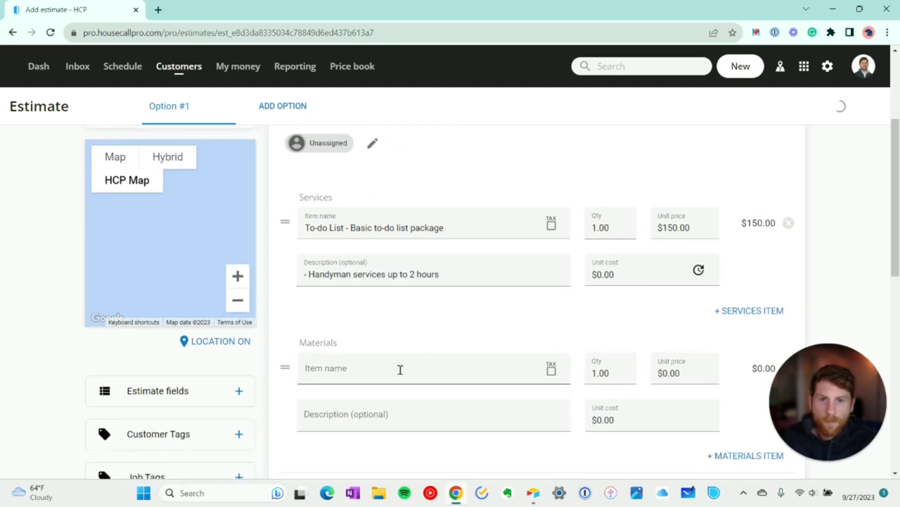
{"action": "left_click", "coordinate": [400, 370]}
{"action": "type", "text": "drywall anchors"}
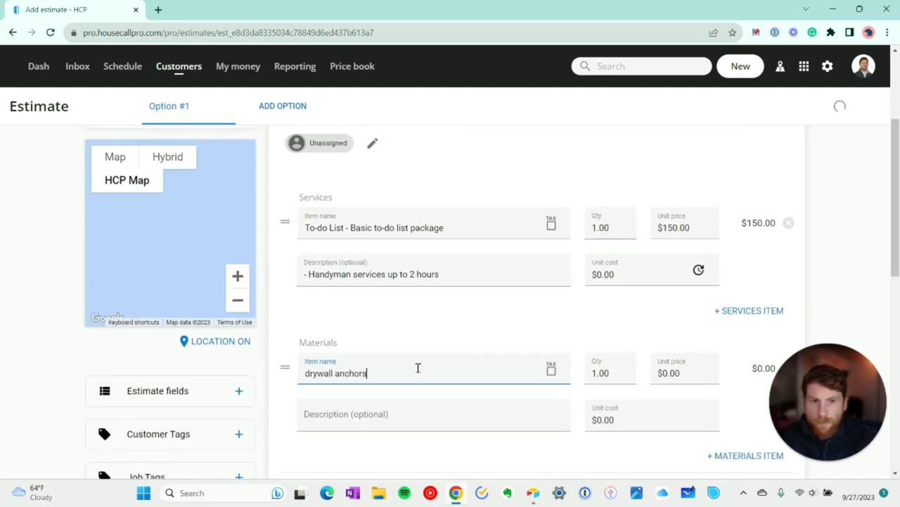
{"action": "key", "text": "Return"}
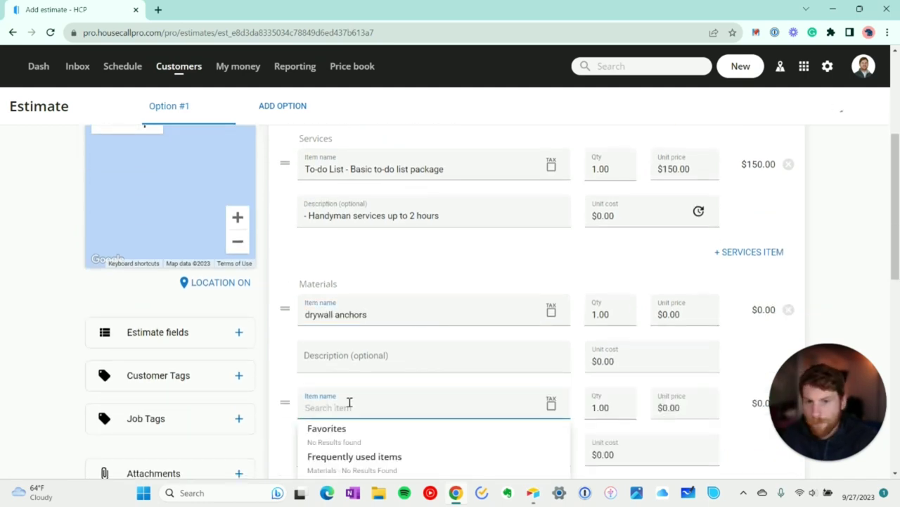
{"action": "type", "text": "picture hanging hardware"}
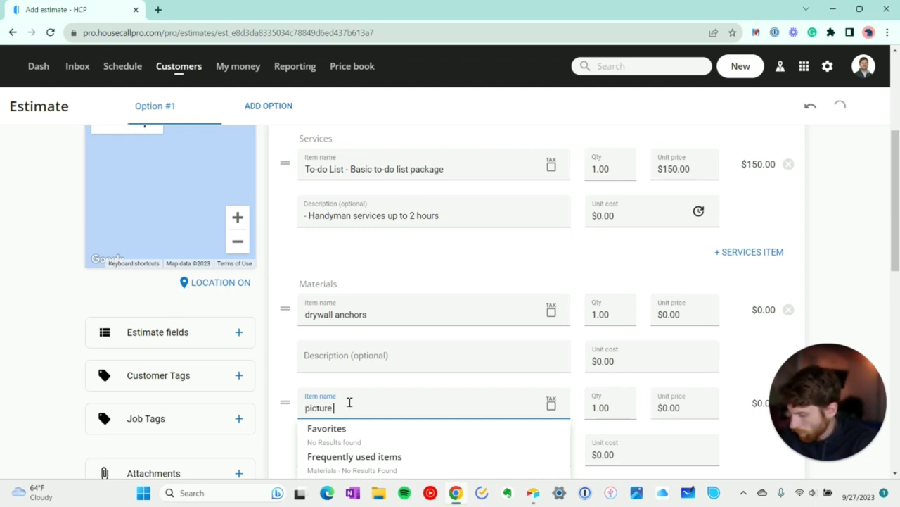
{"action": "left_click", "coordinate": [661, 314]}
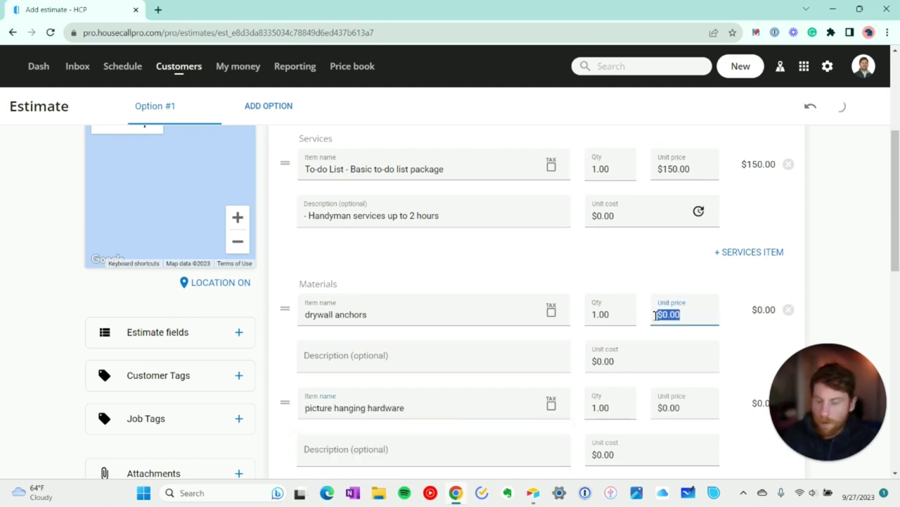
{"action": "type", "text": "10"}
{"action": "left_click", "coordinate": [683, 408]}
{"action": "type", "text": "15"}
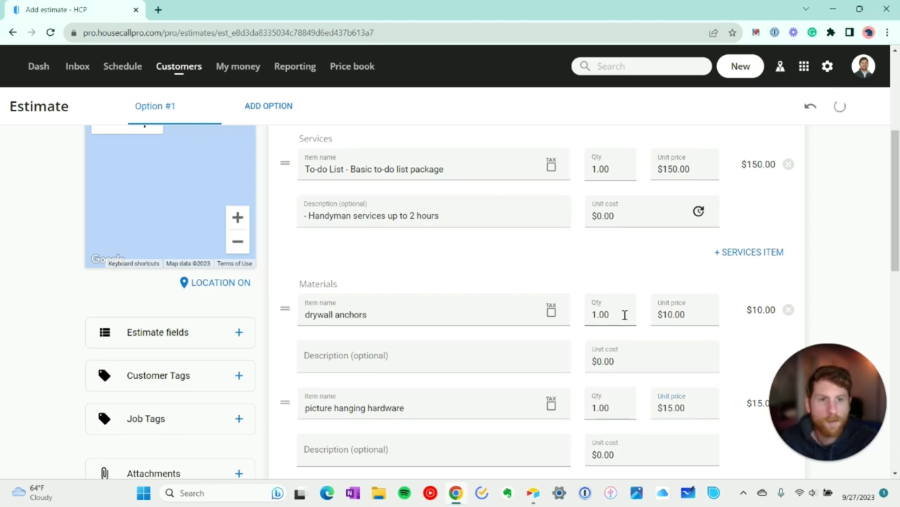
{"action": "scroll", "coordinate": [623, 313], "scroll_direction": "up", "scroll_amount": 5}
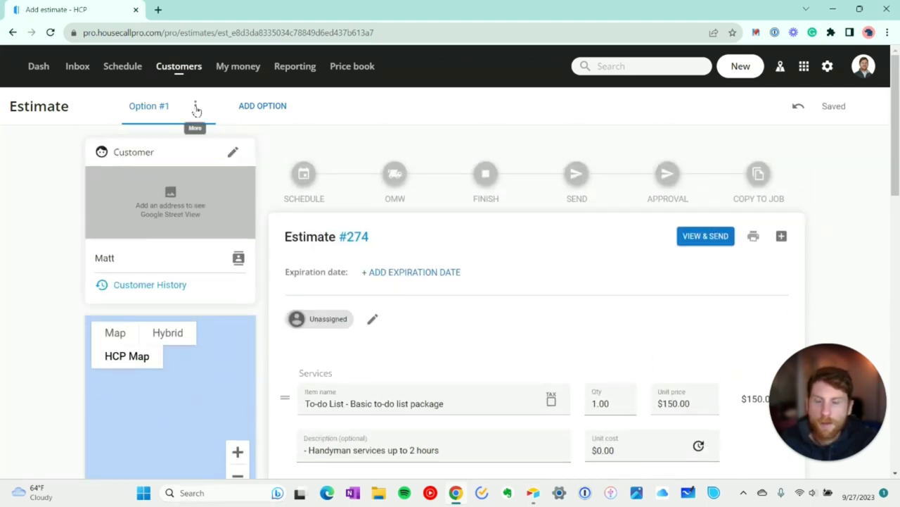
- Save Option #1 as a template, entering the name 'Basic Handyman Package'
{"action": "left_click", "coordinate": [196, 109]}
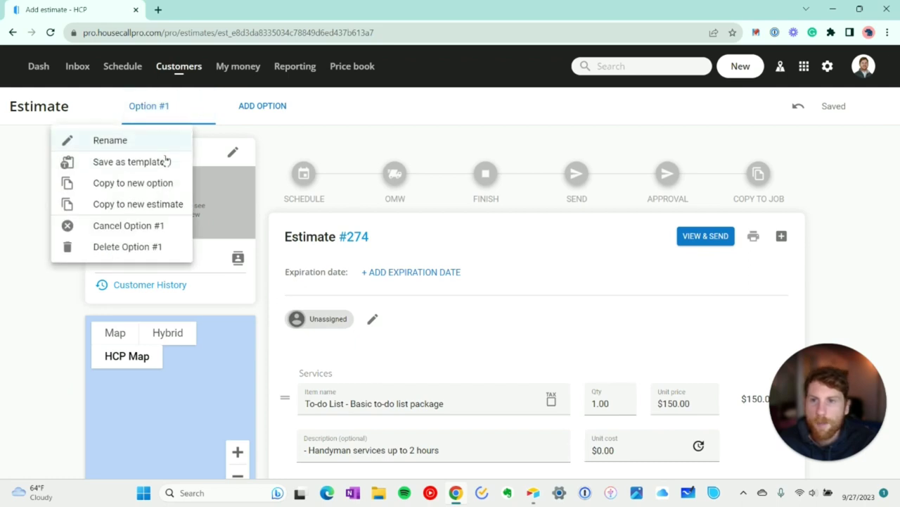
{"action": "left_click", "coordinate": [159, 166]}
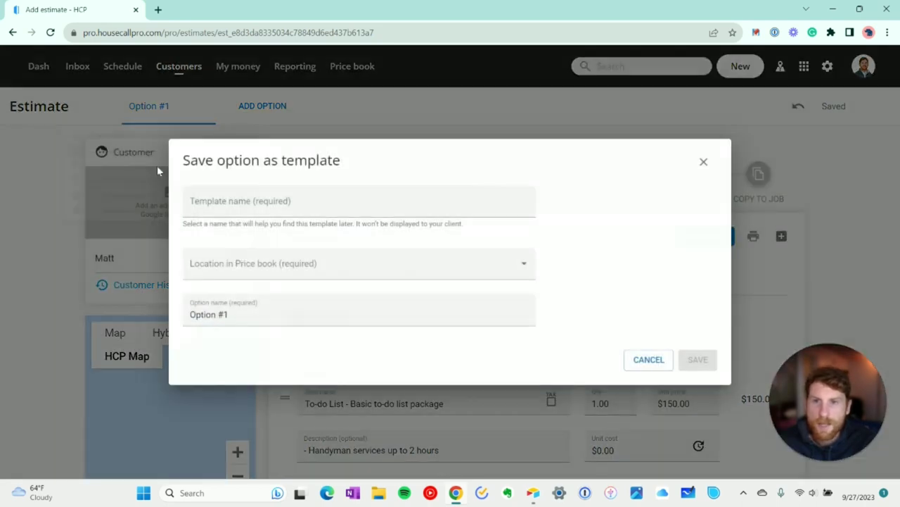
{"action": "left_click", "coordinate": [221, 206]}
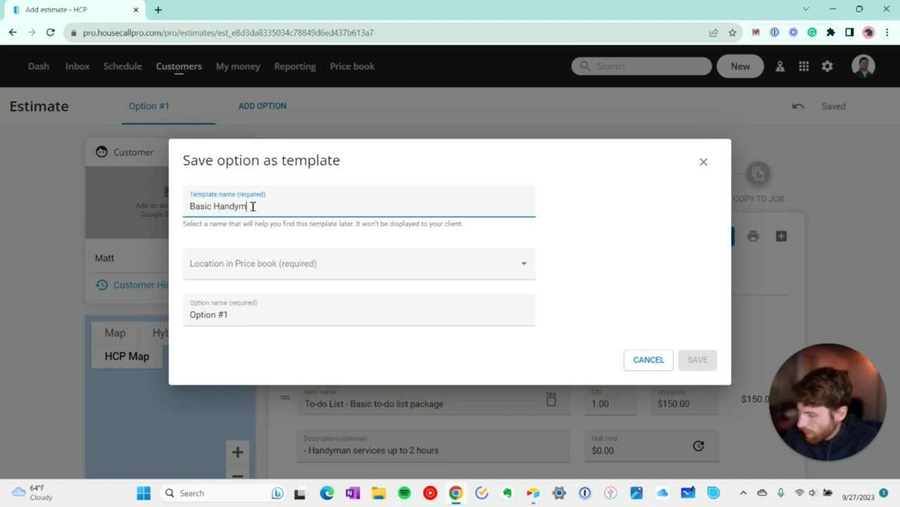
{"action": "type", "text": "Basic Handyman Package"}
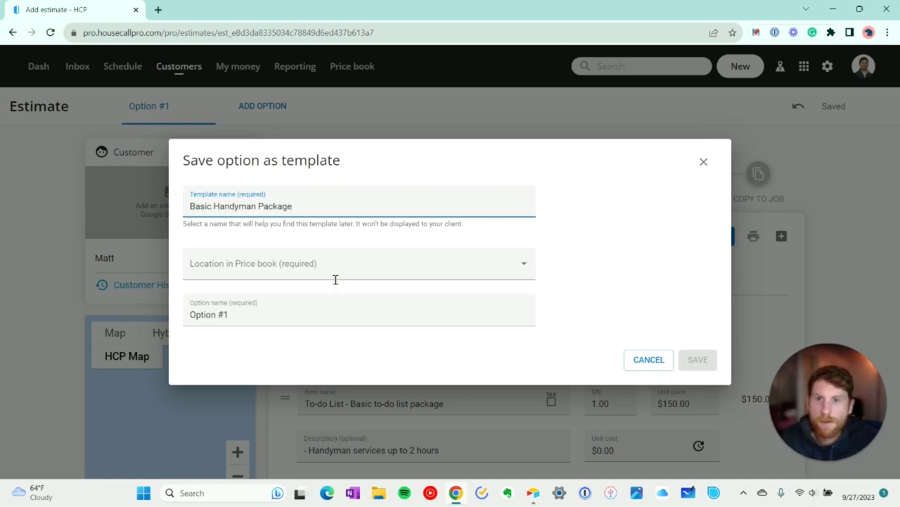
- File the template under Repair in the Price book, save it, and view it listed at $175.00
{"action": "left_click", "coordinate": [373, 267]}
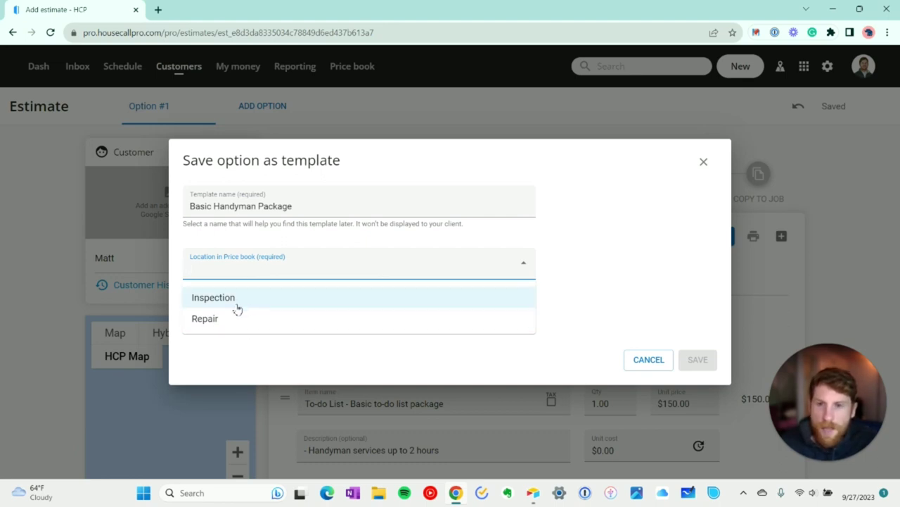
{"action": "left_click", "coordinate": [271, 322]}
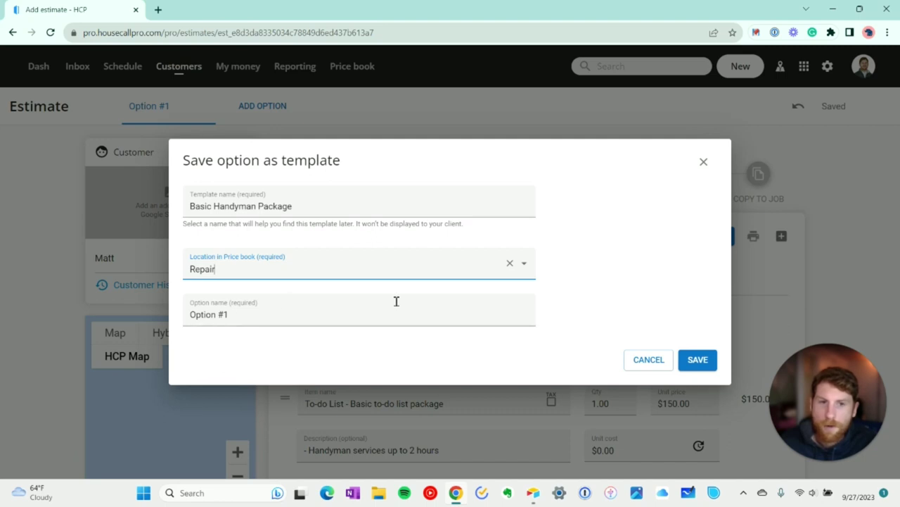
{"action": "left_click", "coordinate": [704, 360]}
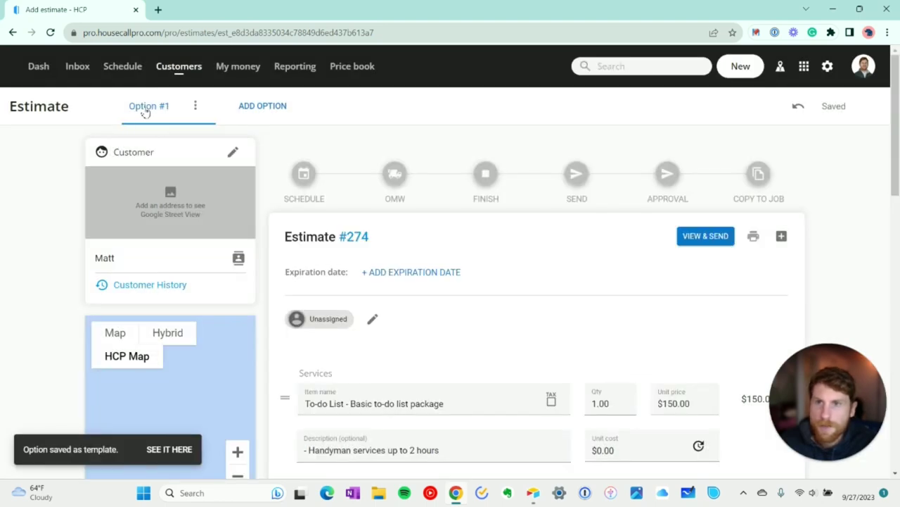
{"action": "left_click", "coordinate": [170, 449]}
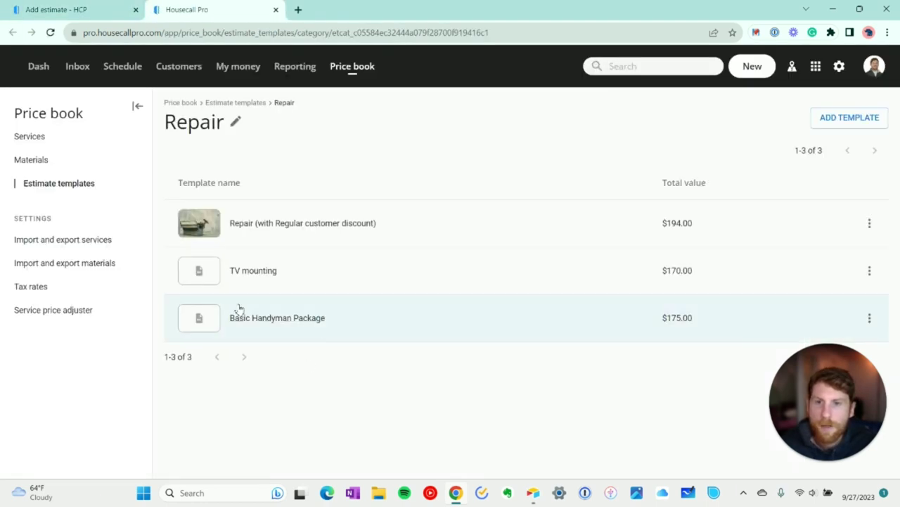
- Show the Edit, Reorder, Move Location and Delete actions for the Basic Handyman Package template
{"action": "left_click", "coordinate": [869, 318]}
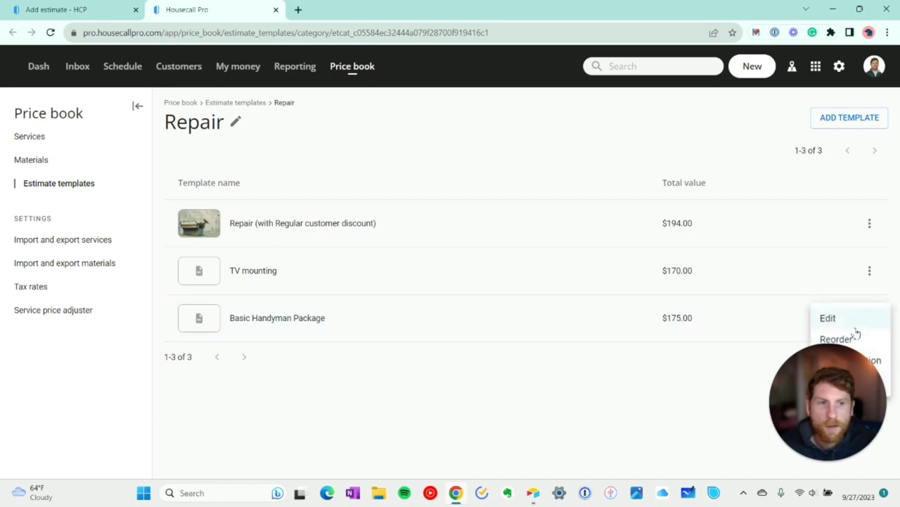